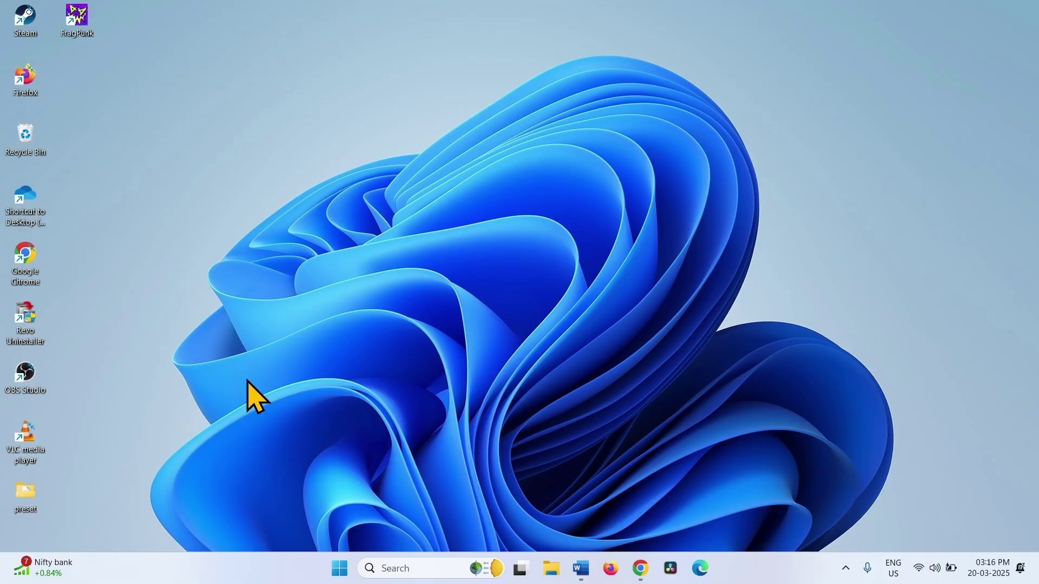
# Step: Open Device Manager from the Start button's Win+X menu
pyautogui.rightClick(338, 572)
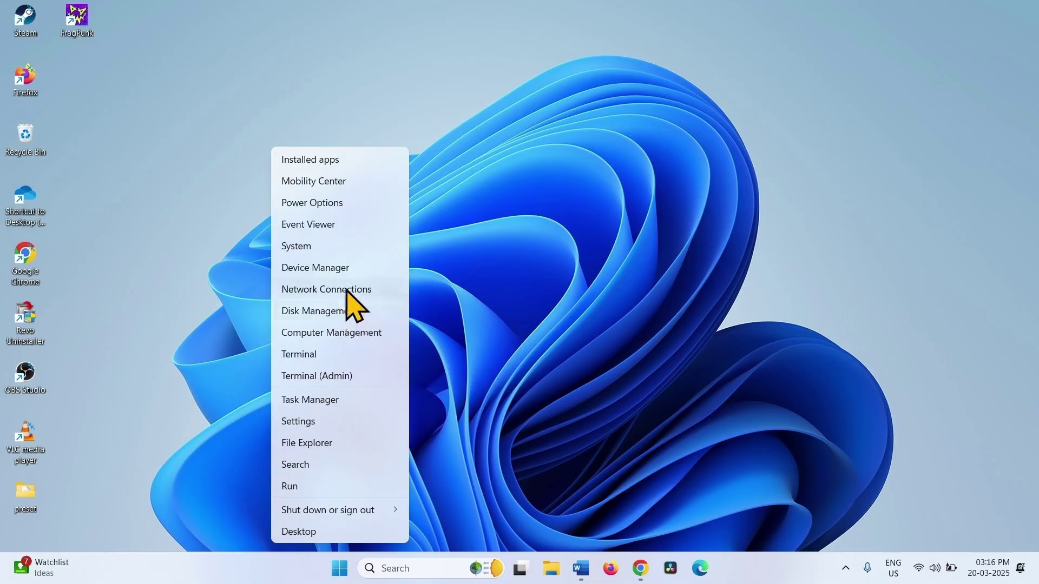
pyautogui.click(350, 267)
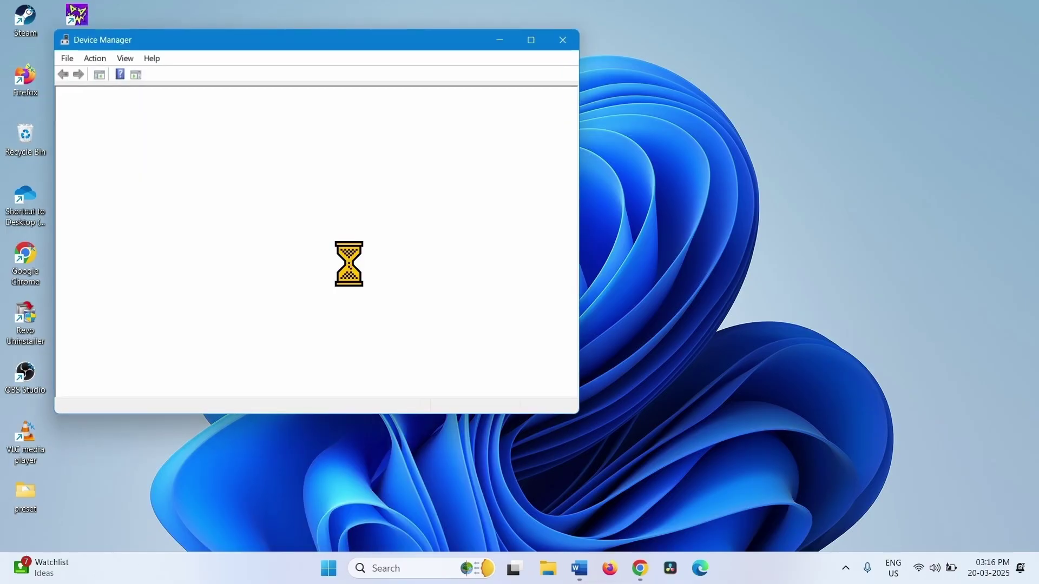
# Step: Maximize Device Manager and expand Sound, video and game controllers to show its five audio devices
pyautogui.click(540, 46)
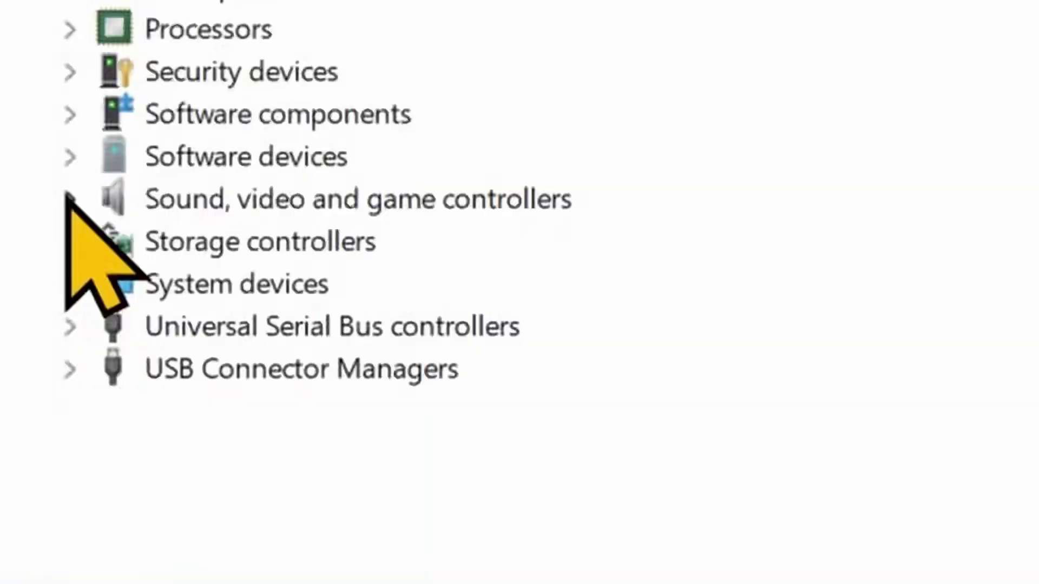
pyautogui.click(68, 198)
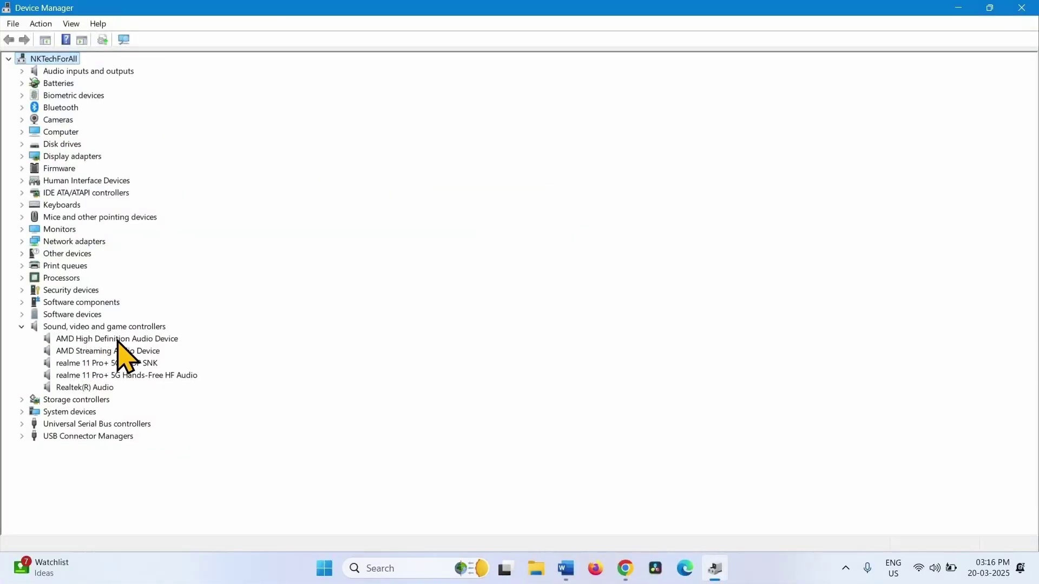
# Step: Run an automatic driver search for AMD High Definition Audio Device, which finds the best driver already installed
pyautogui.rightClick(162, 339)
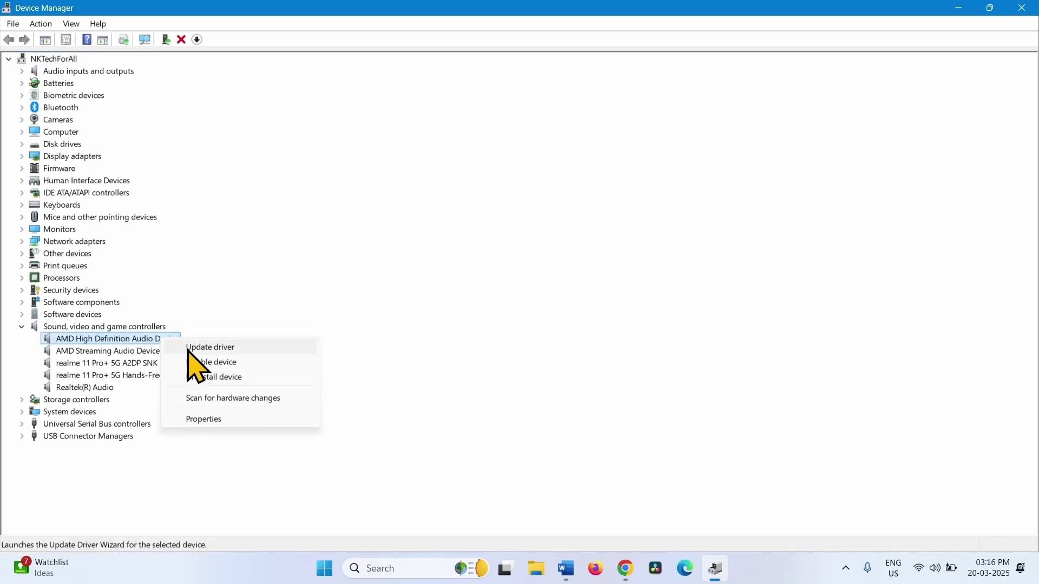
pyautogui.click(189, 349)
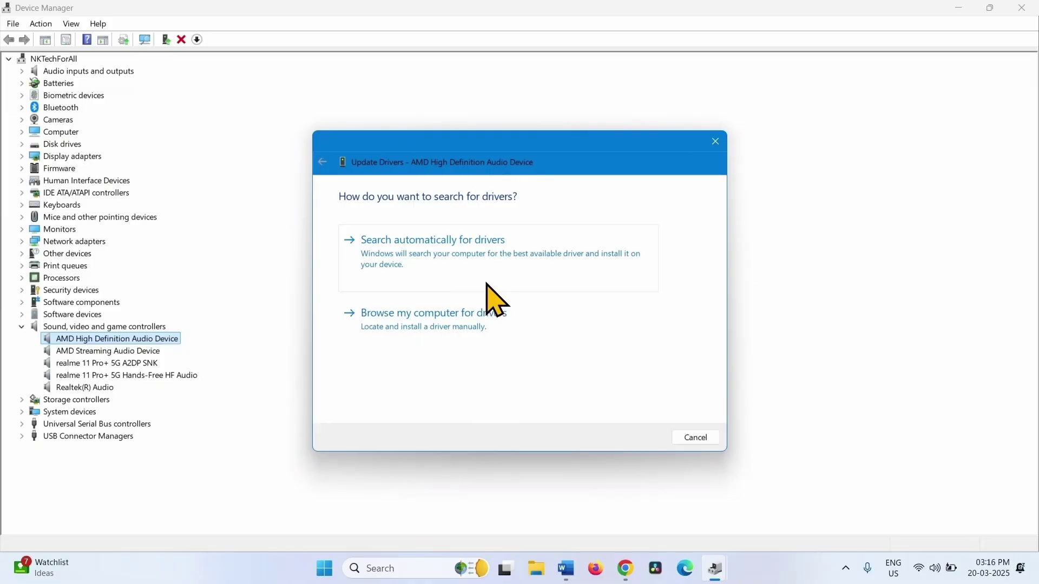
pyautogui.click(486, 256)
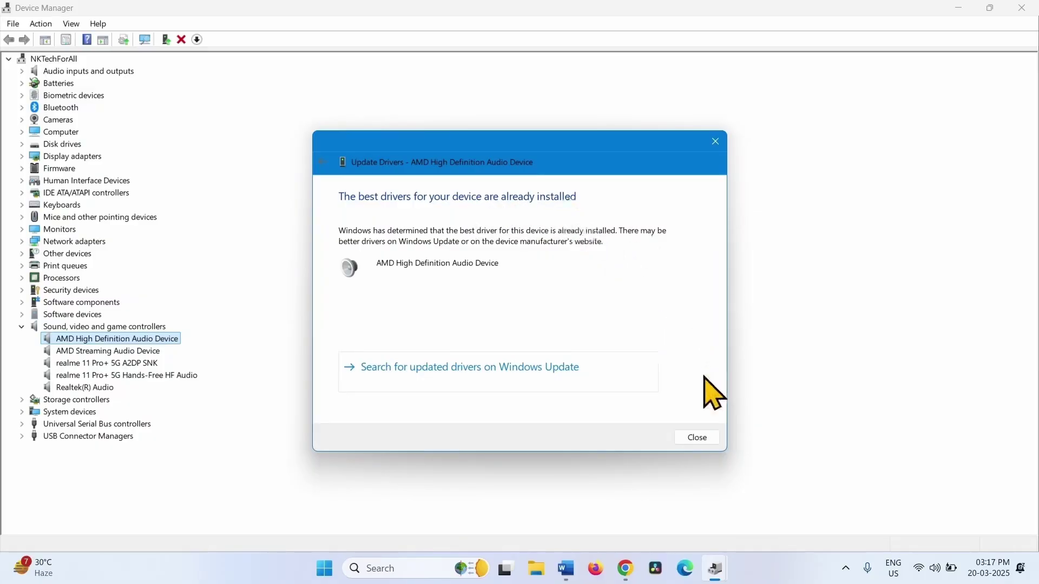
pyautogui.click(696, 438)
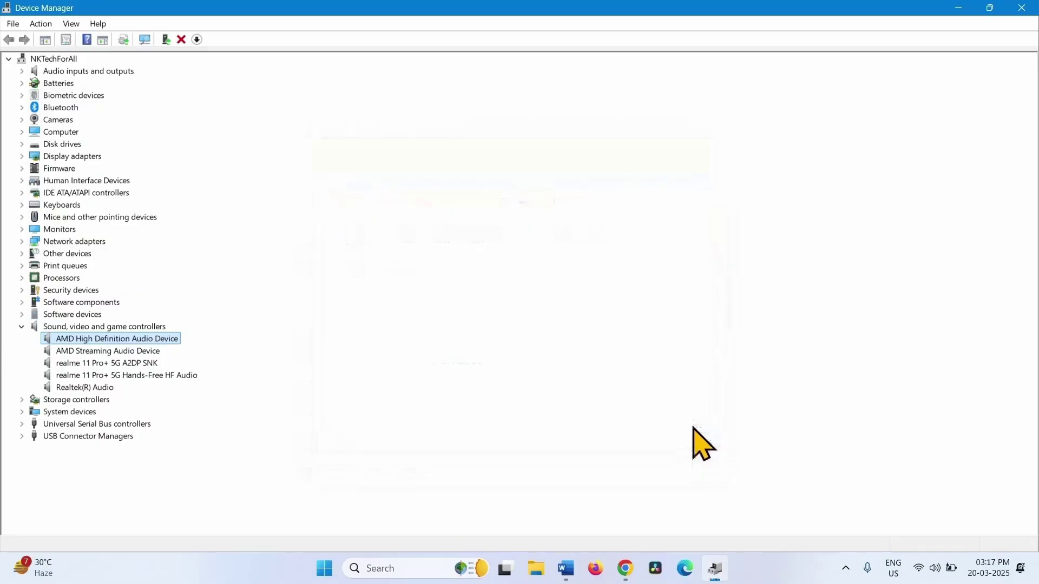
# Step: Close Device Manager and dismiss the Start menu, leaving an empty desktop
pyautogui.click(1022, 8)
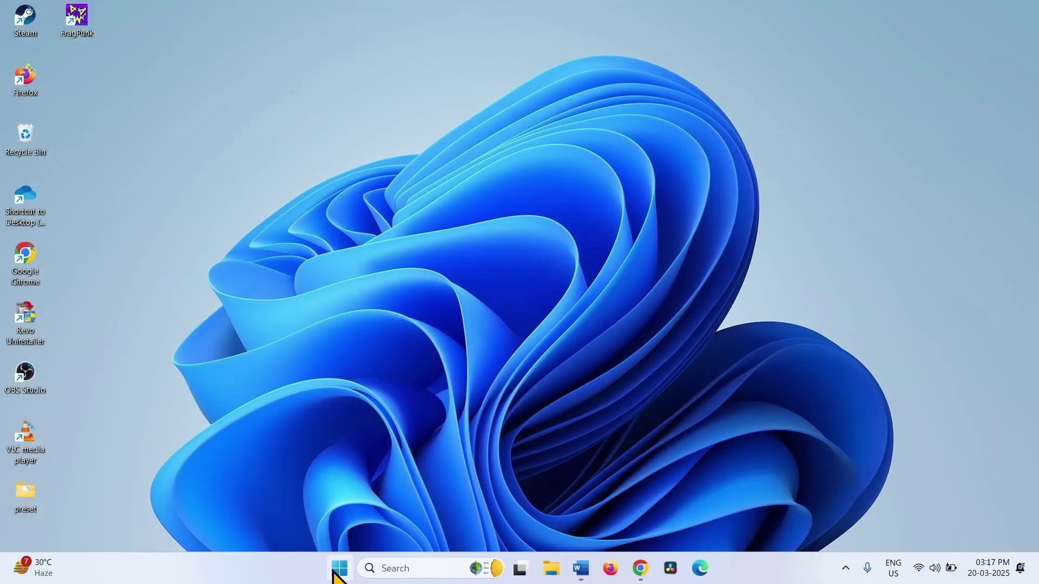
pyautogui.click(334, 571)
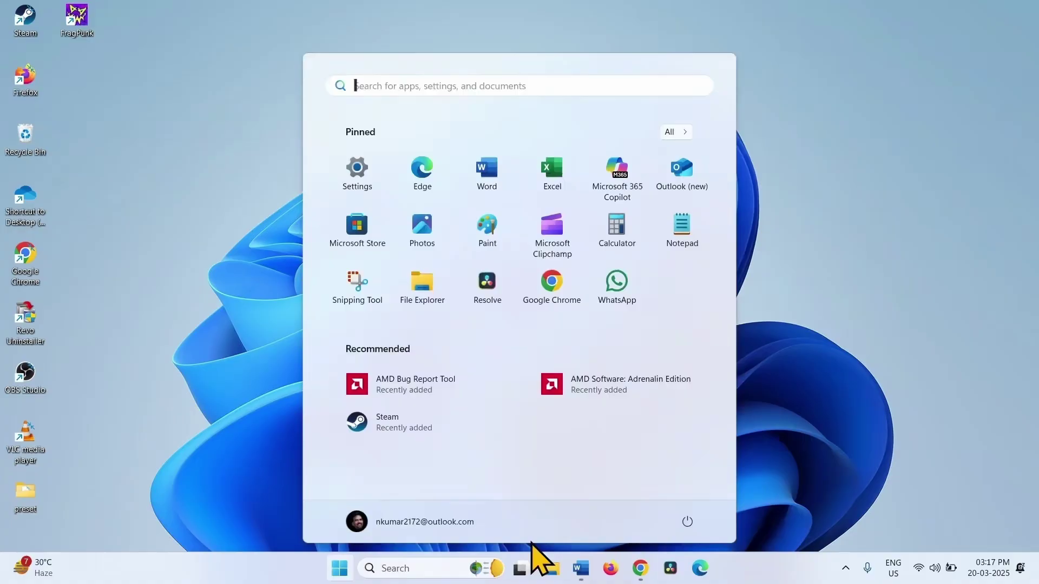
pyautogui.click(686, 521)
pyautogui.click(860, 449)
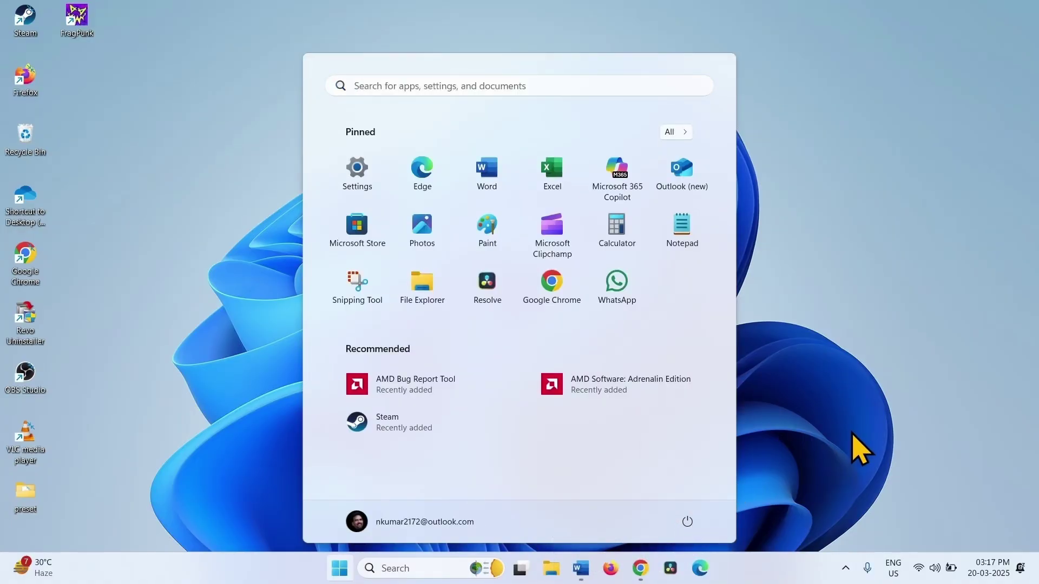
pyautogui.click(860, 449)
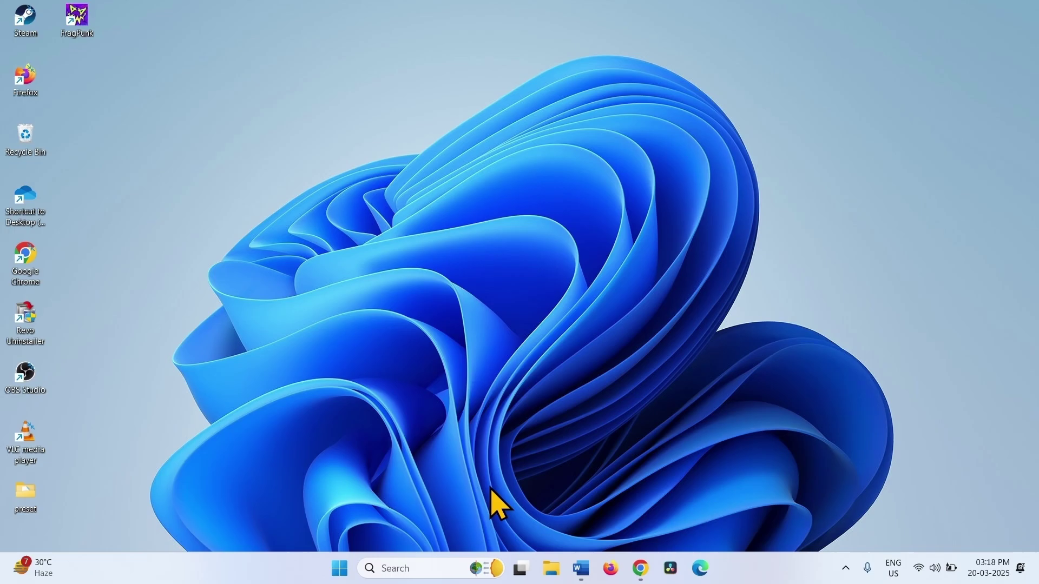
# Step: Open a new maximized Chrome window and Google 'microsoft update catalog'
pyautogui.rightClick(641, 564)
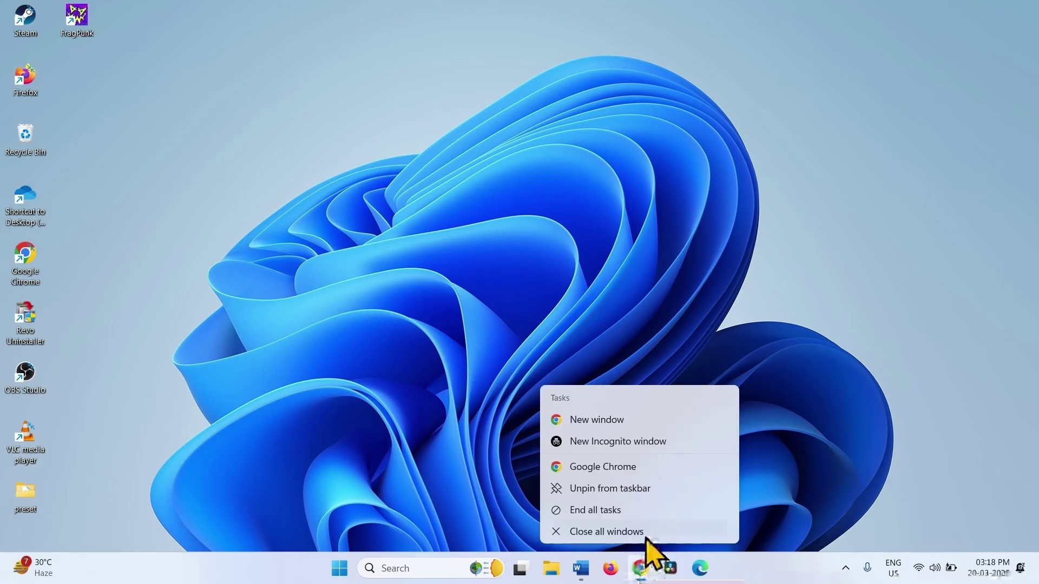
pyautogui.click(643, 468)
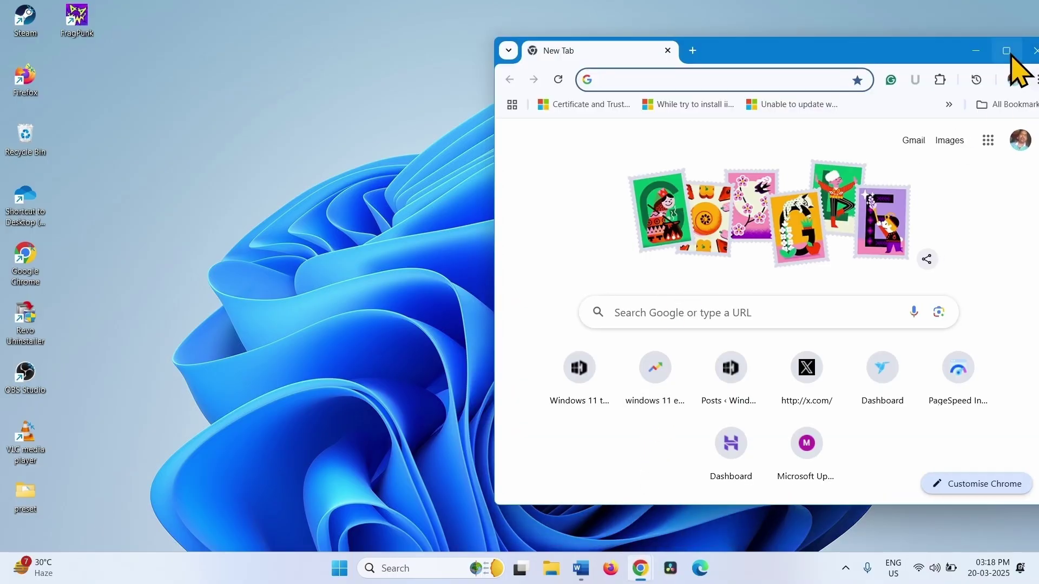
pyautogui.click(1009, 53)
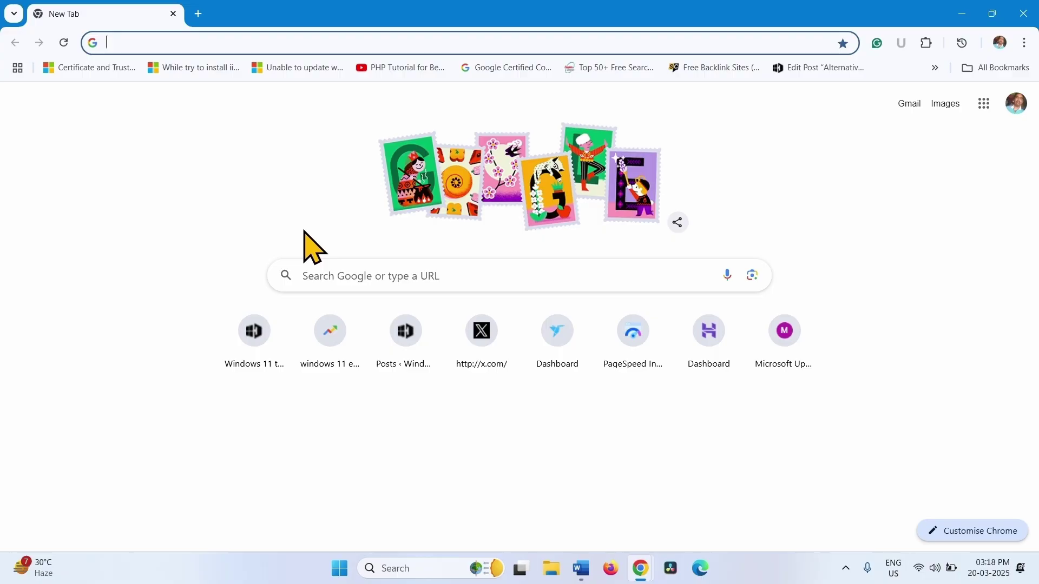
pyautogui.write('micro')
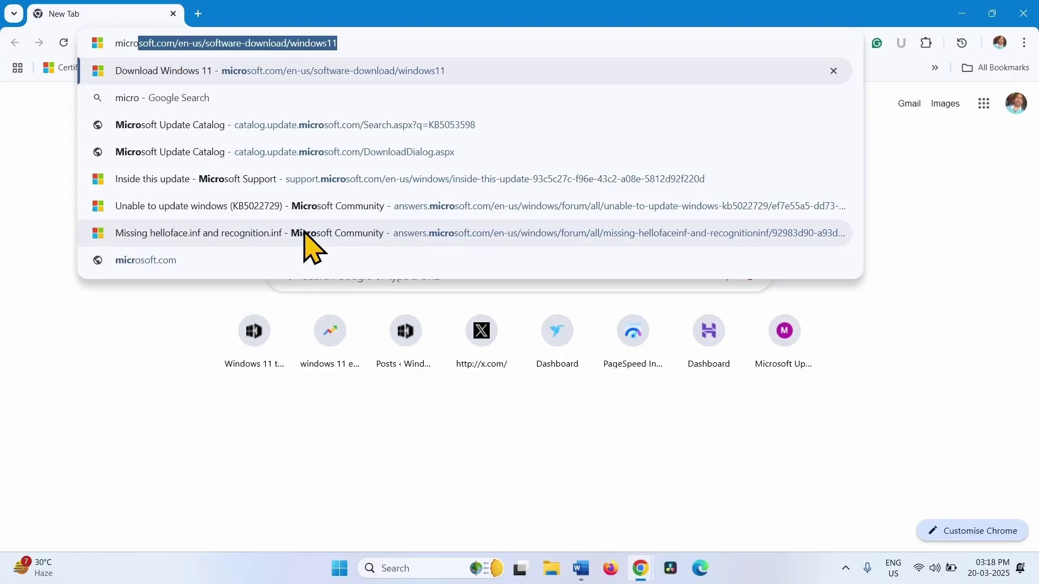
pyautogui.write('soft upda')
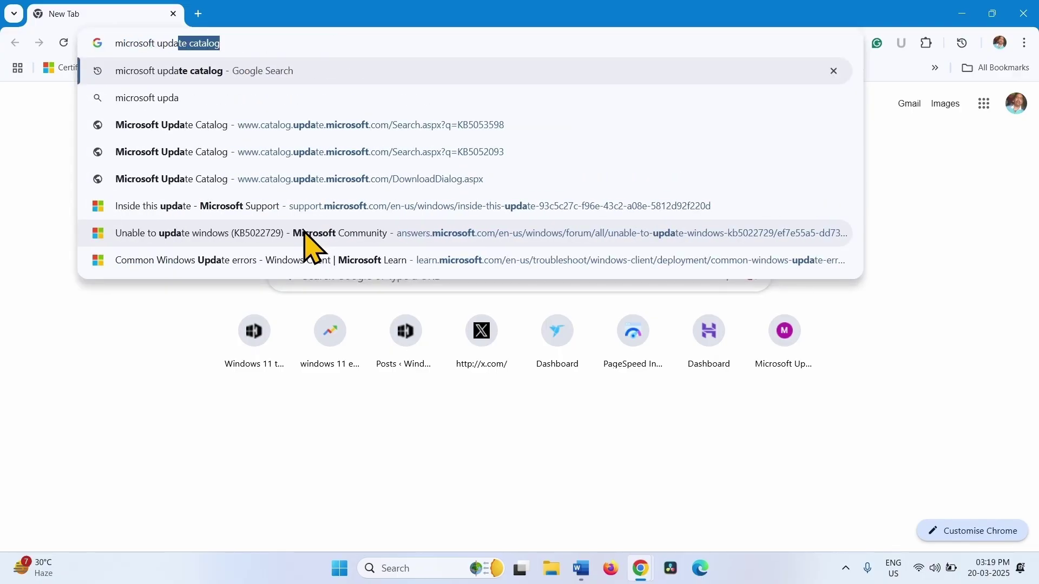
pyautogui.write('te catalog')
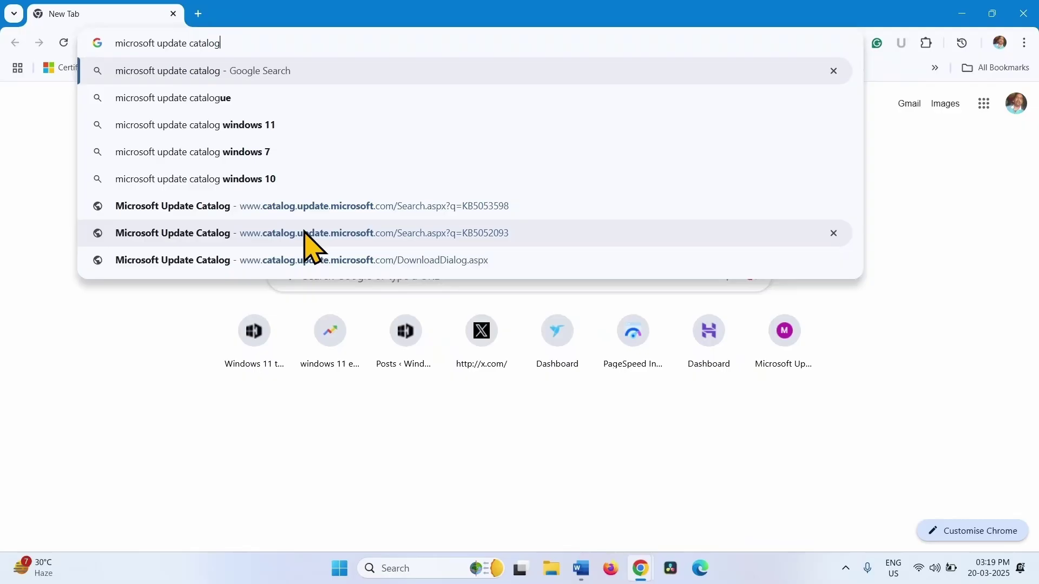
pyautogui.press('Return')
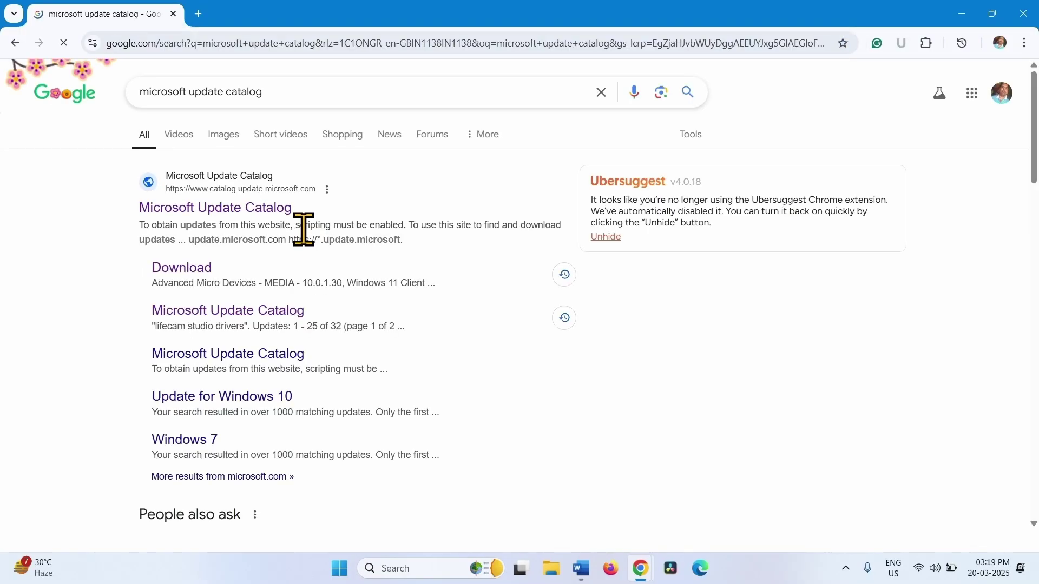
# Step: On the Microsoft Update Catalog site, search for 'amd high definition audio device'
pyautogui.click(251, 210)
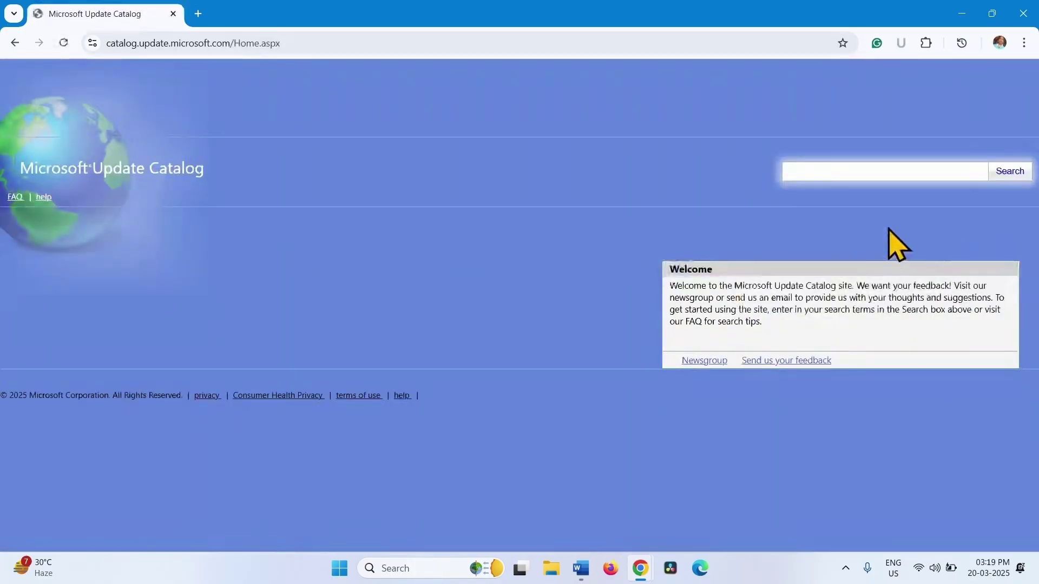
pyautogui.click(852, 172)
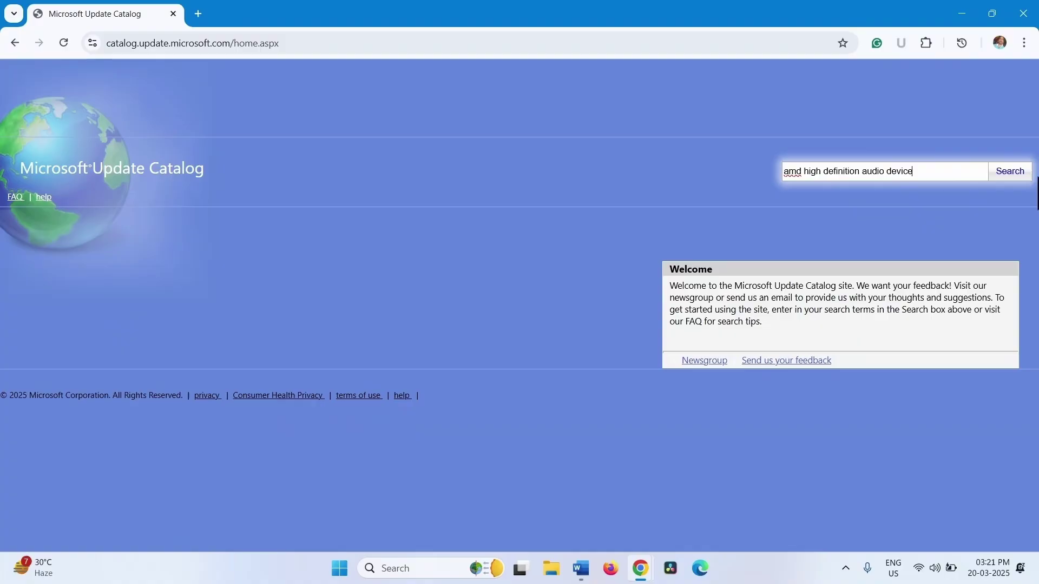
pyautogui.click(1019, 173)
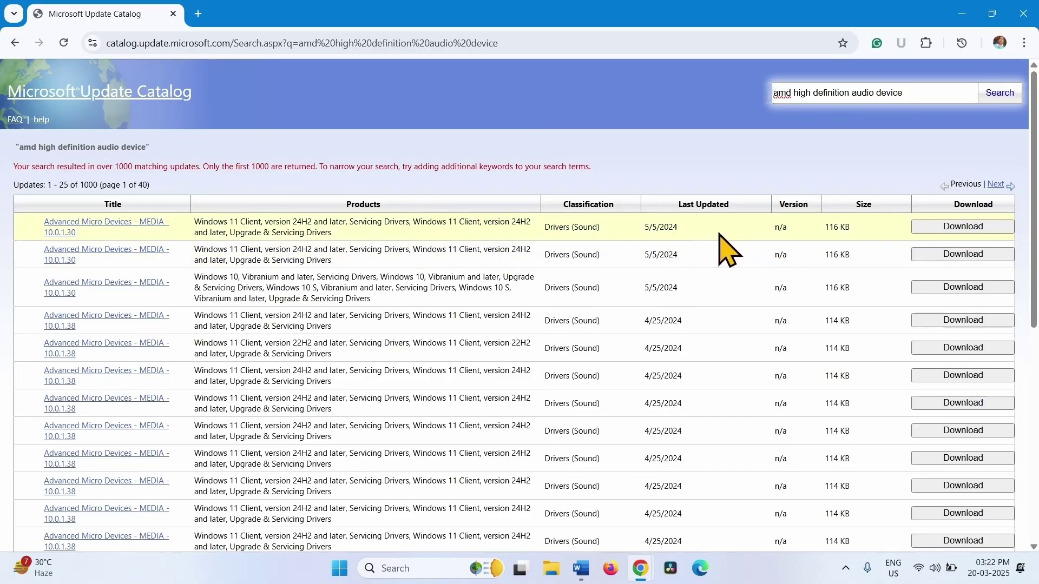
# Step: Download the AMD MEDIA 10.0.1.30 driver .cab (117 KB), then minimize Chrome
pyautogui.click(964, 230)
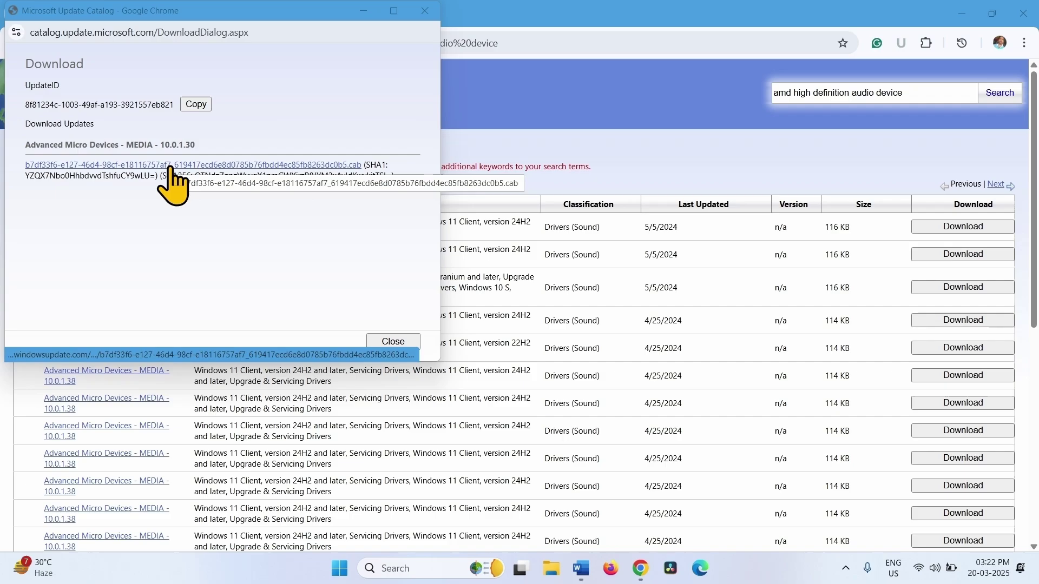
pyautogui.click(170, 165)
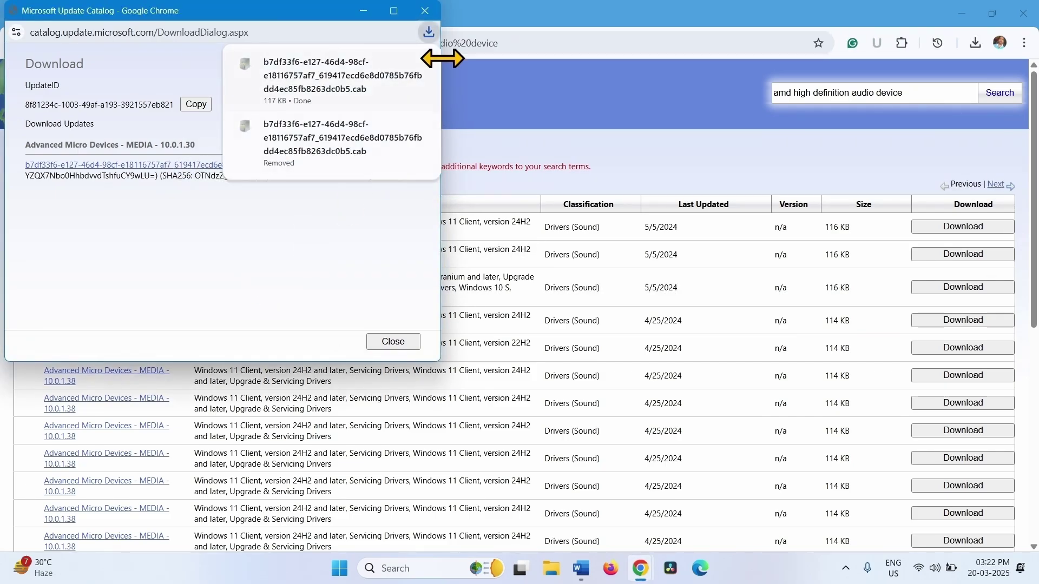
pyautogui.click(425, 11)
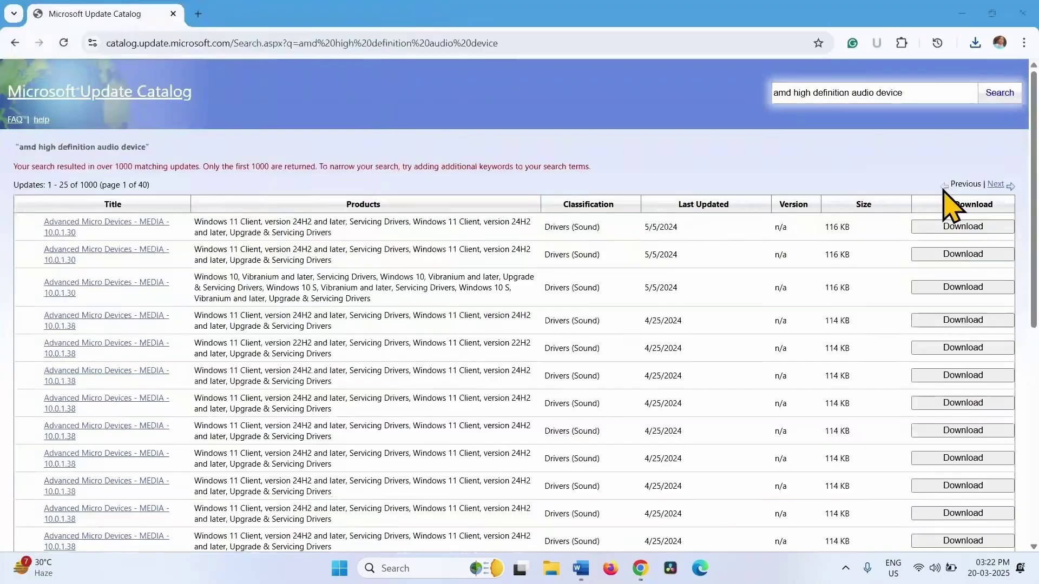
pyautogui.click(965, 9)
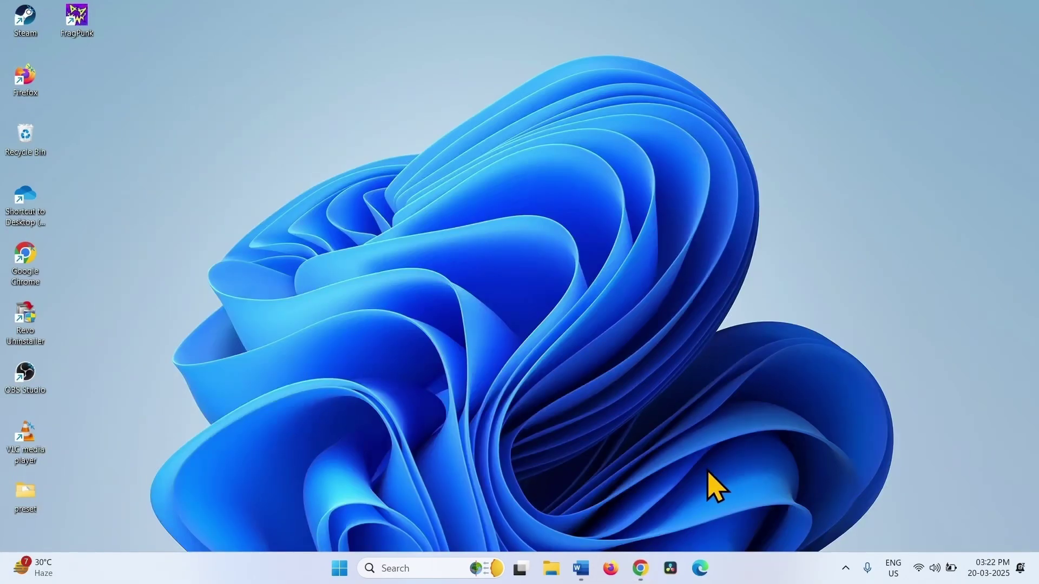
# Step: Extract the downloaded .cab in Downloads with 7-Zip into its own matching folder
pyautogui.click(551, 574)
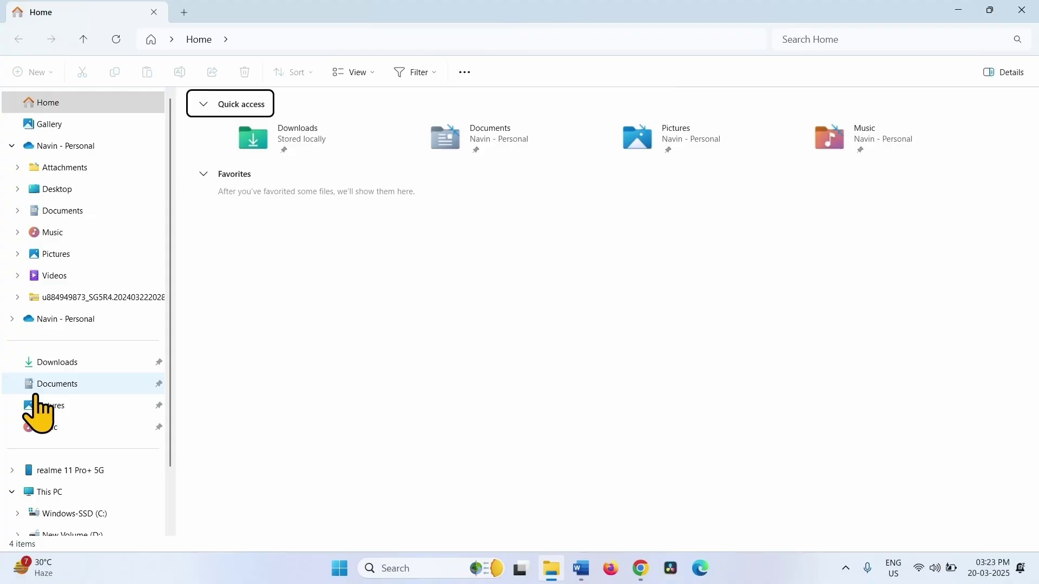
pyautogui.click(50, 373)
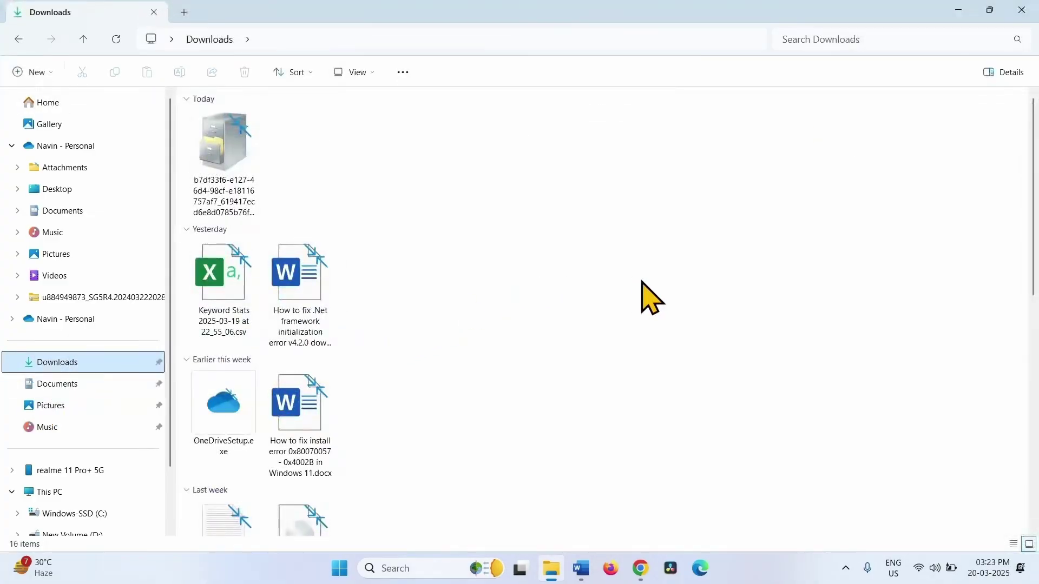
pyautogui.rightClick(222, 166)
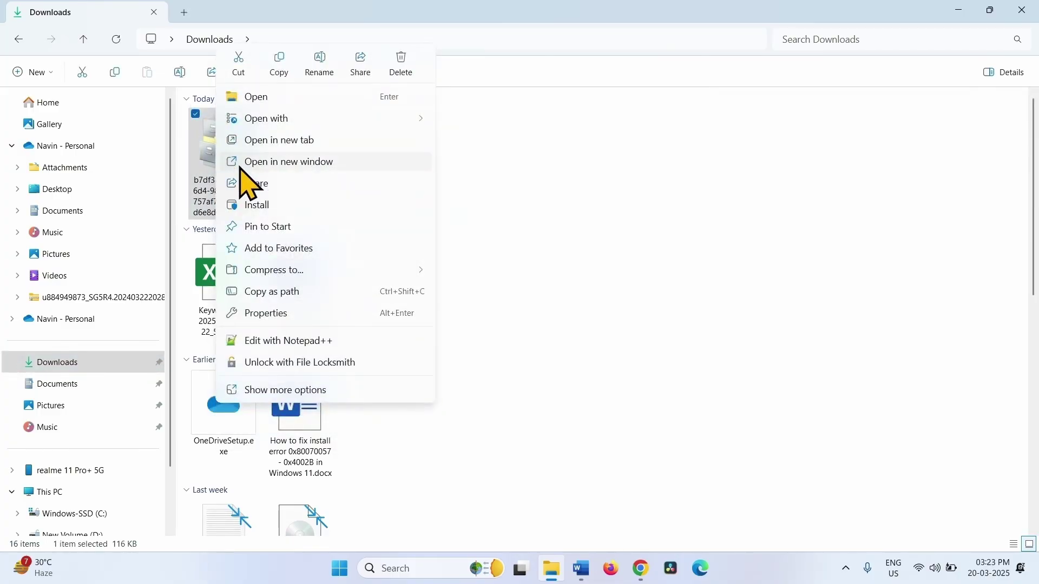
pyautogui.click(292, 391)
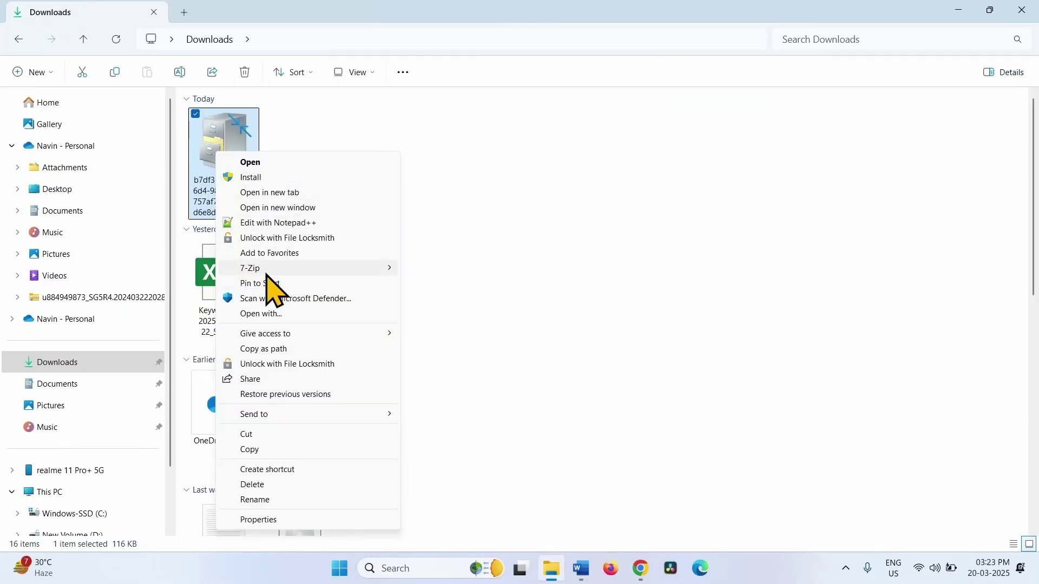
pyautogui.moveTo(259, 272)
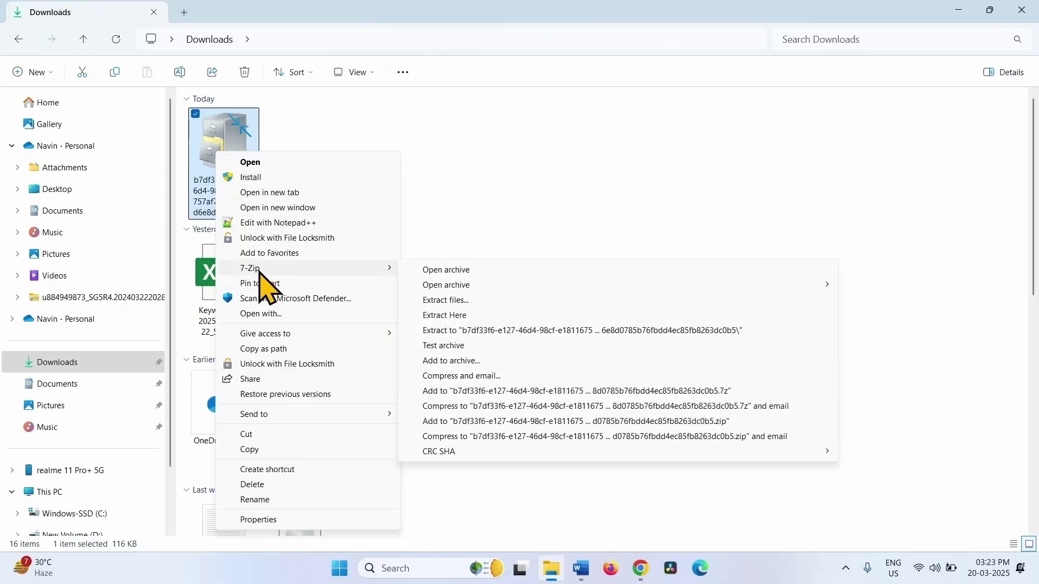
pyautogui.click(453, 303)
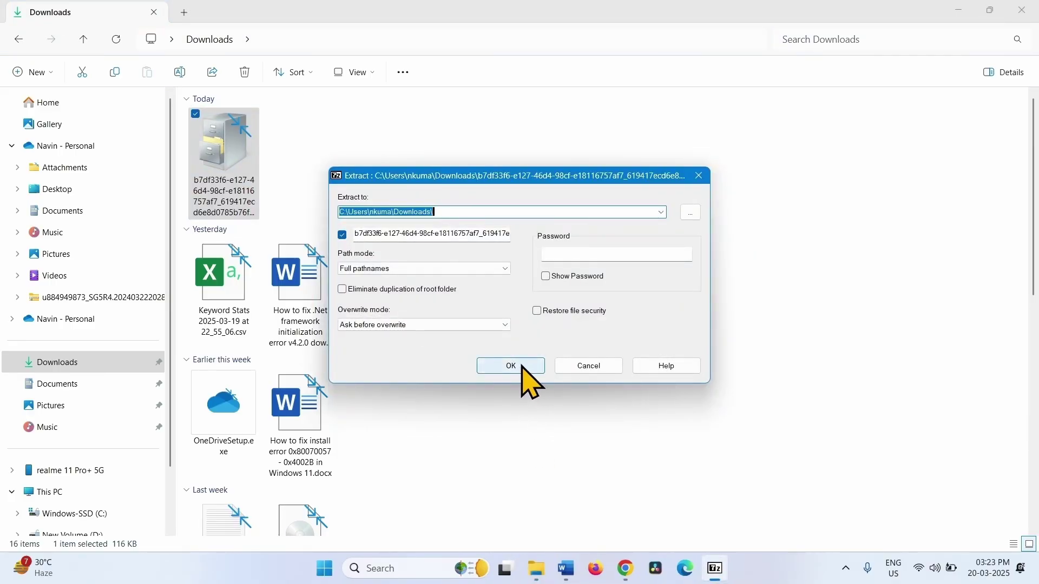
pyautogui.click(510, 366)
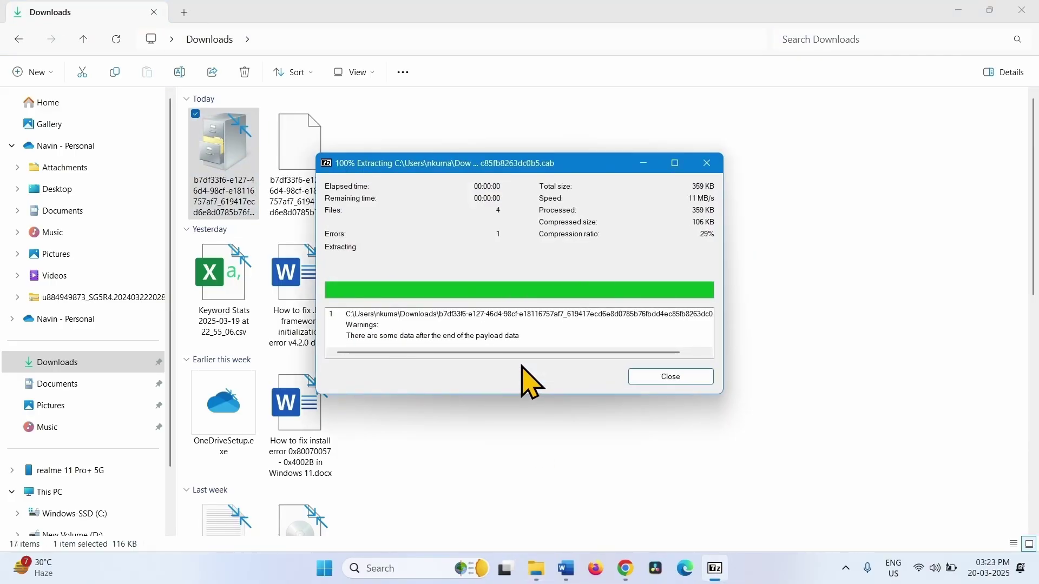
pyautogui.click(669, 378)
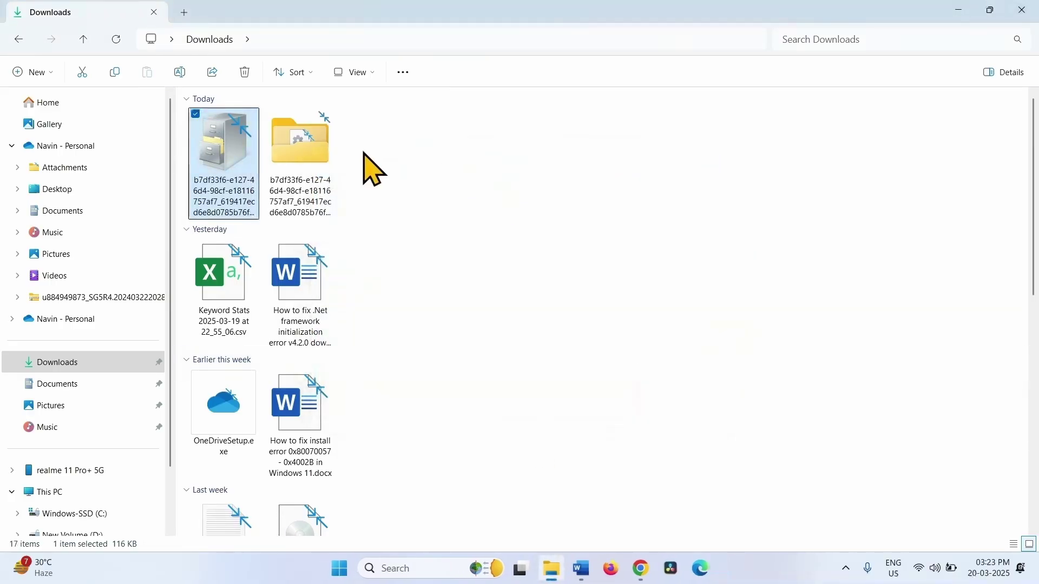
pyautogui.click(301, 184)
# Step: Relaunch Device Manager via a 'device manager' search, maximize it, and expand Sound, video and game controllers
pyautogui.click(1022, 16)
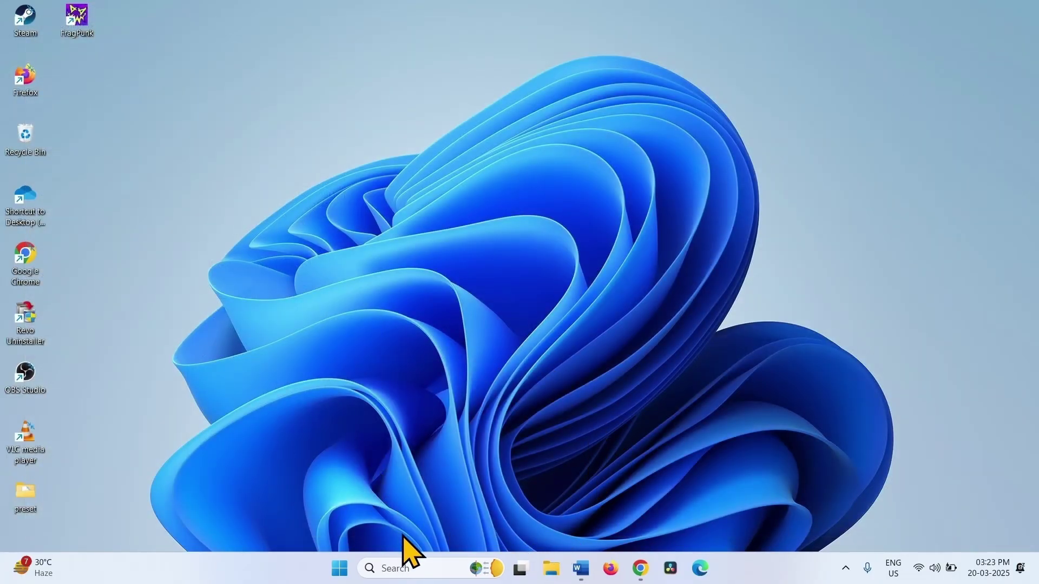
pyautogui.click(396, 568)
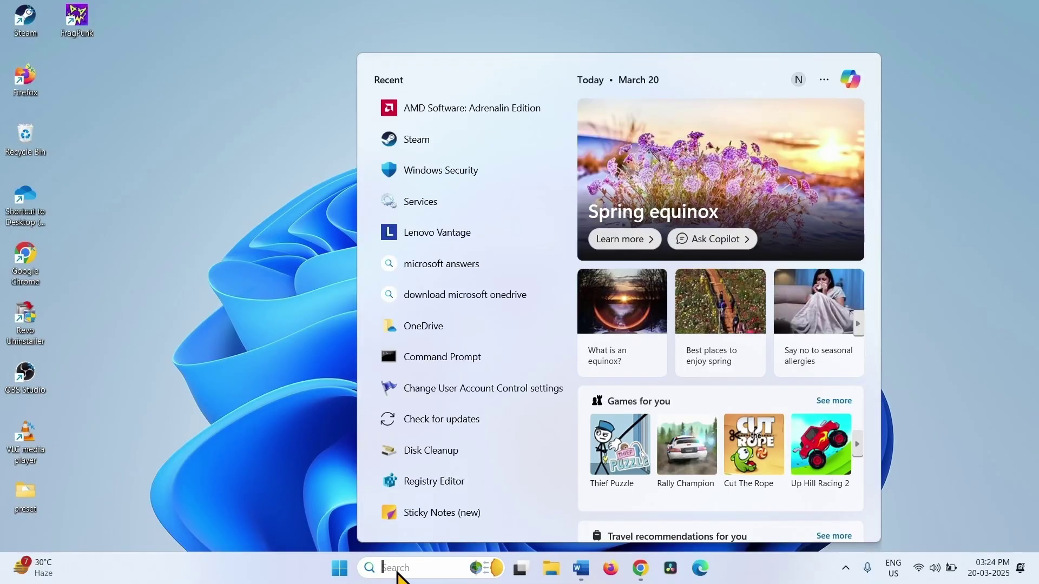
pyautogui.write('device manager')
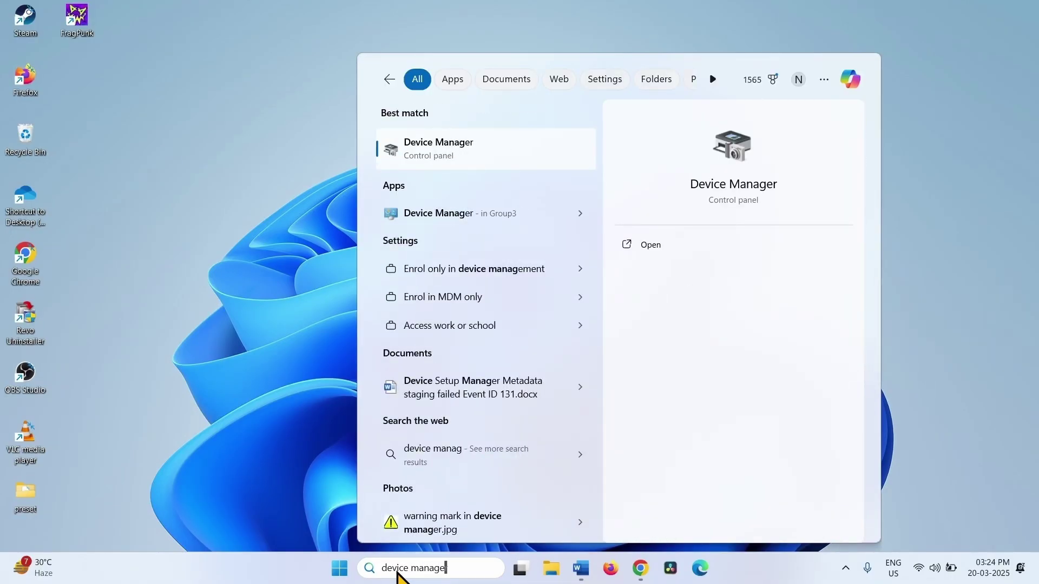
pyautogui.click(436, 154)
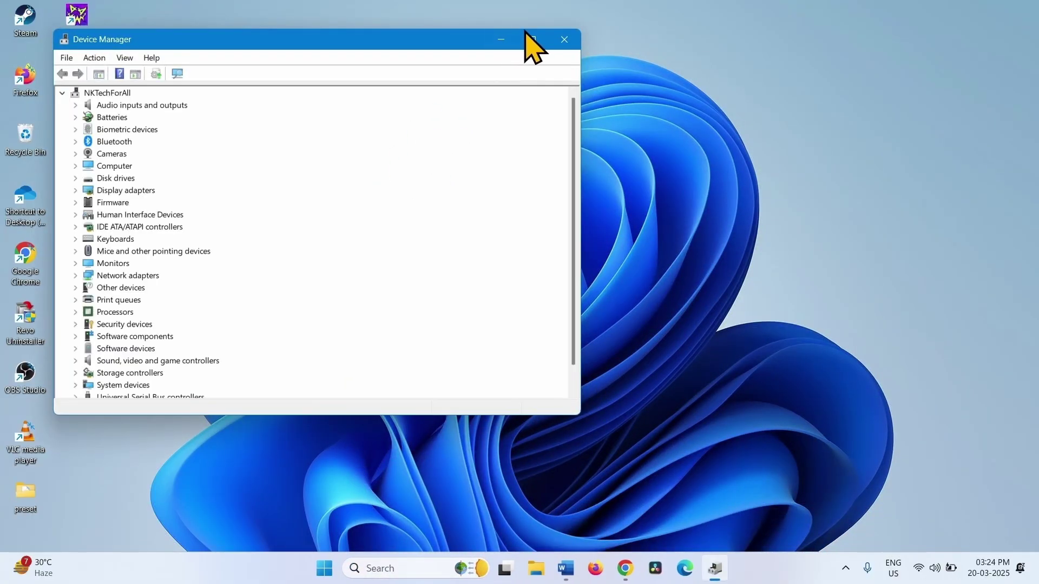
pyautogui.click(531, 38)
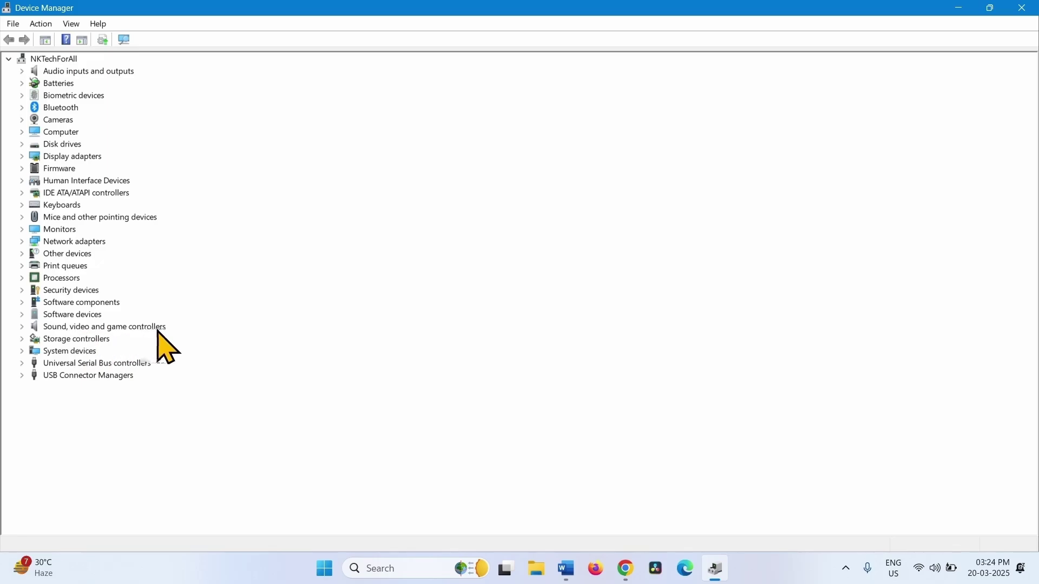
pyautogui.click(21, 327)
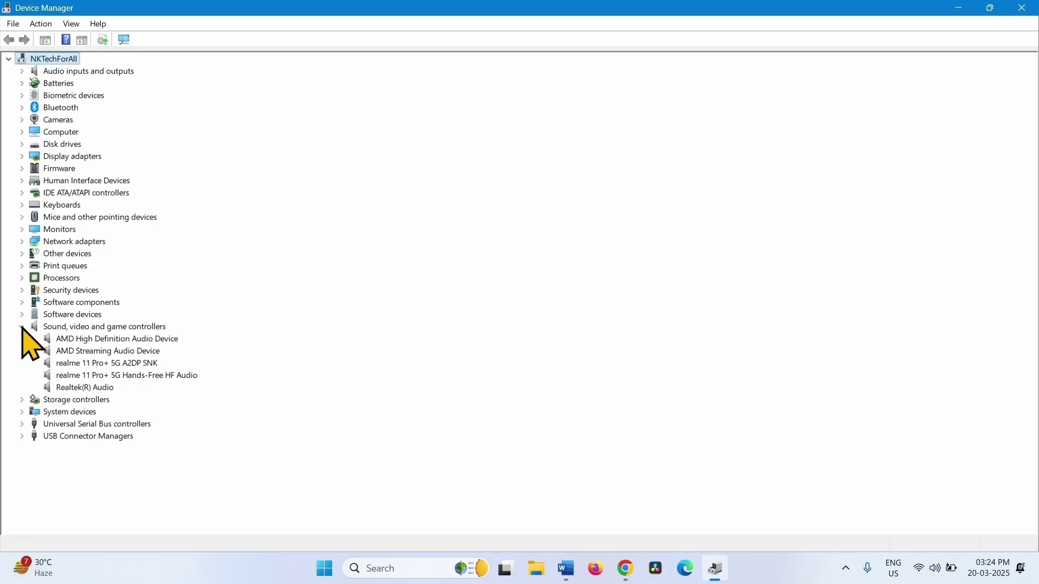
# Step: Start a manual driver update for AMD High Definition Audio Device, choosing to pick from the compatible driver list
pyautogui.rightClick(145, 343)
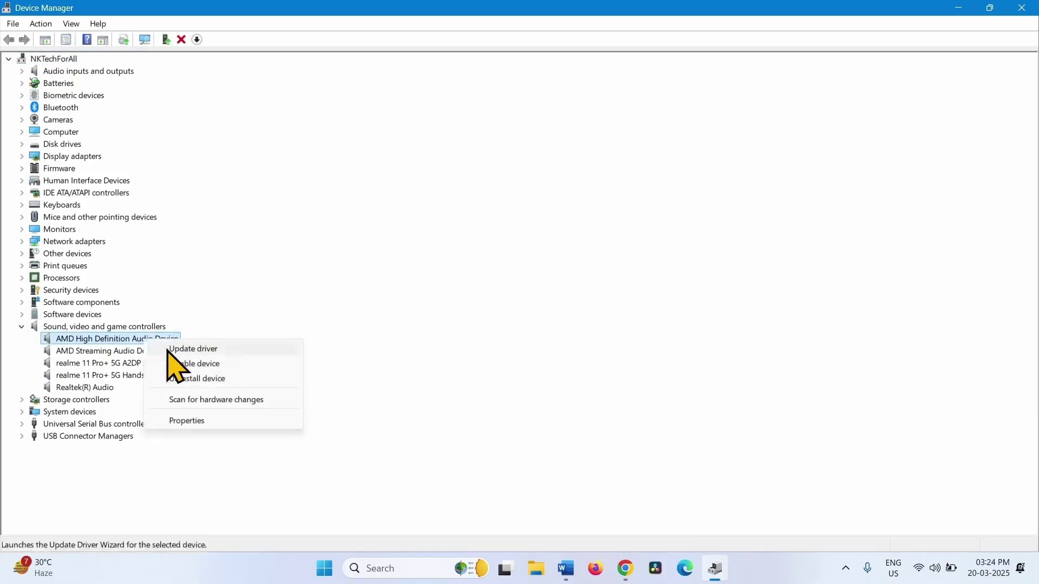
pyautogui.click(175, 350)
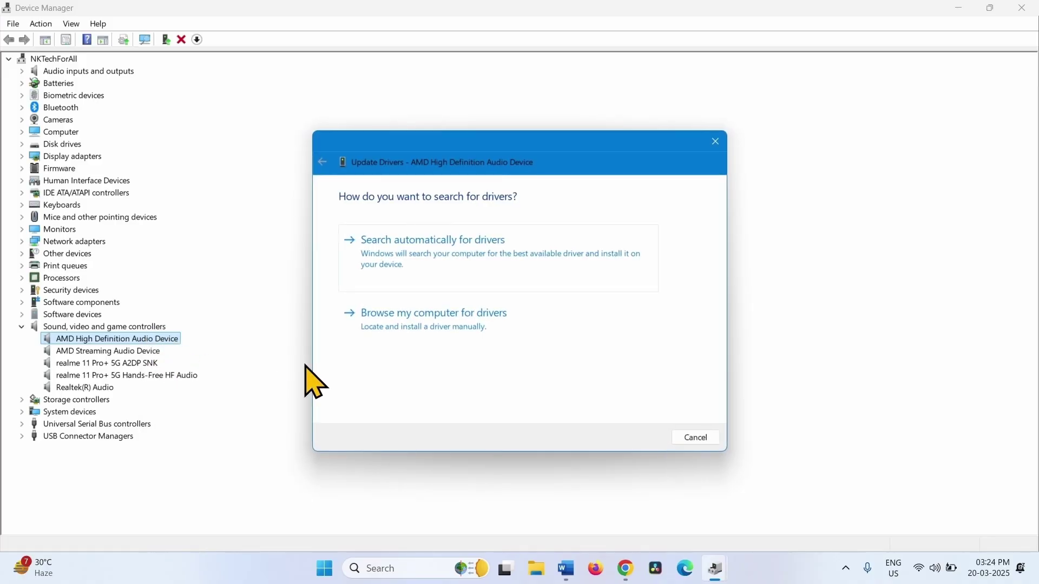
pyautogui.click(441, 319)
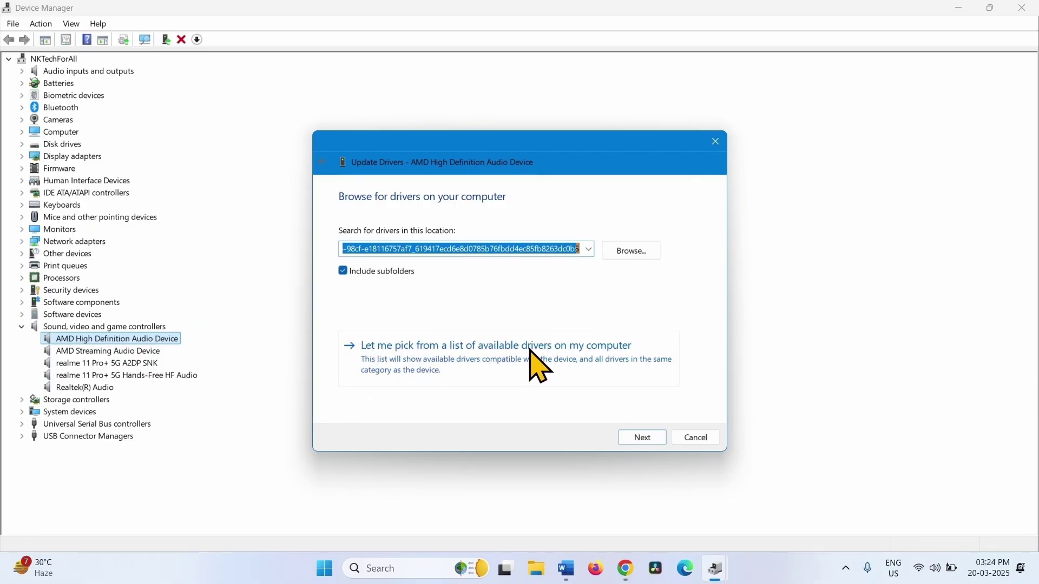
pyautogui.click(589, 347)
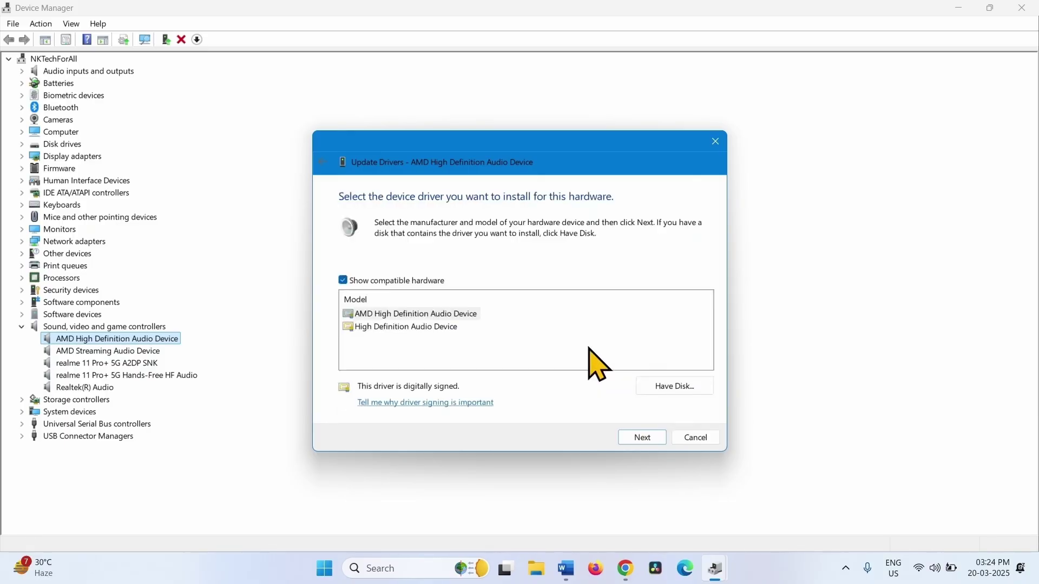
# Step: Point Have Disk to AtihdWT6.inf in the extracted folder under Downloads
pyautogui.click(675, 389)
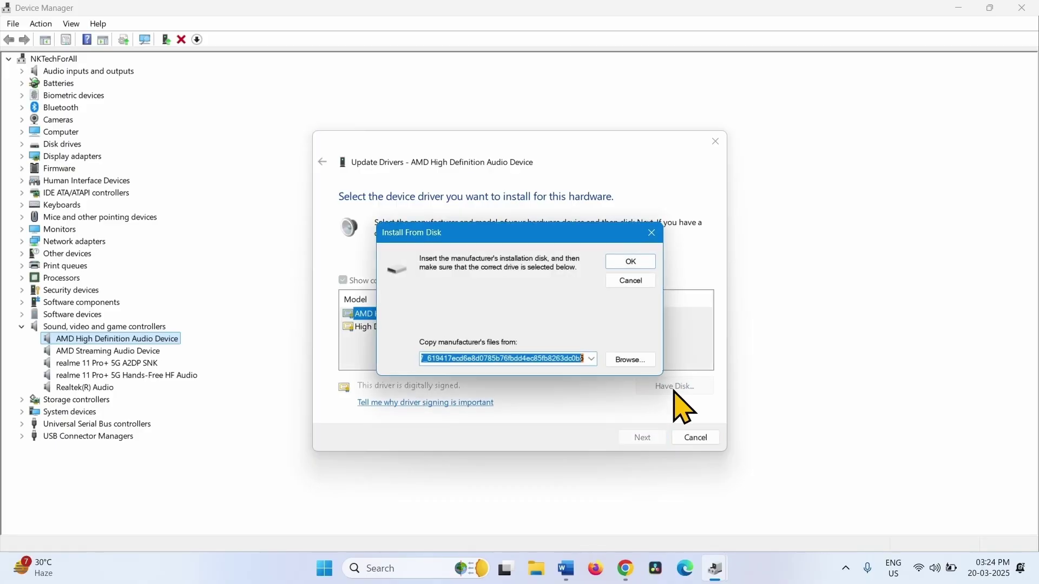
pyautogui.click(619, 361)
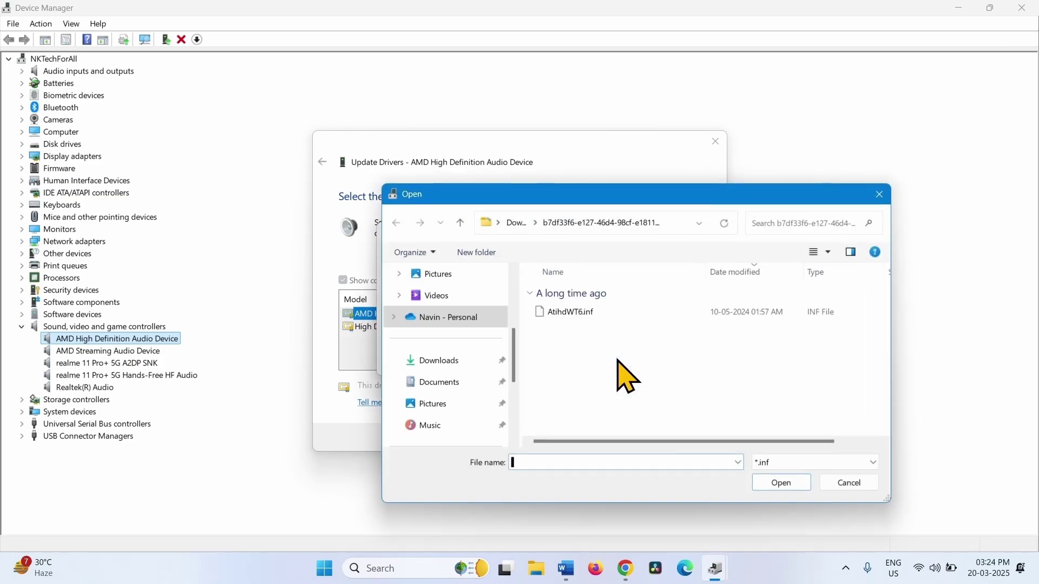
pyautogui.click(439, 360)
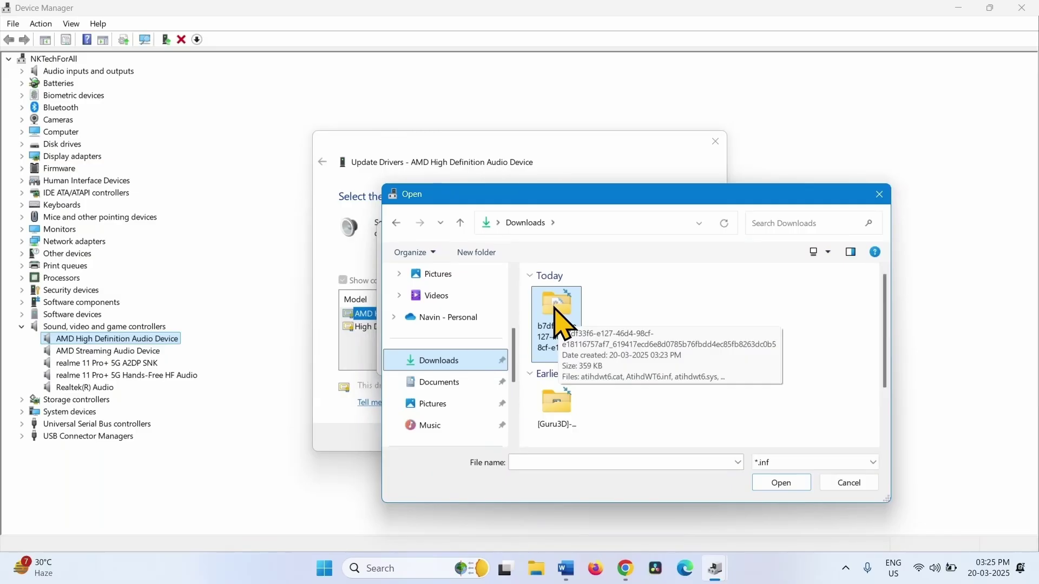
pyautogui.doubleClick(562, 323)
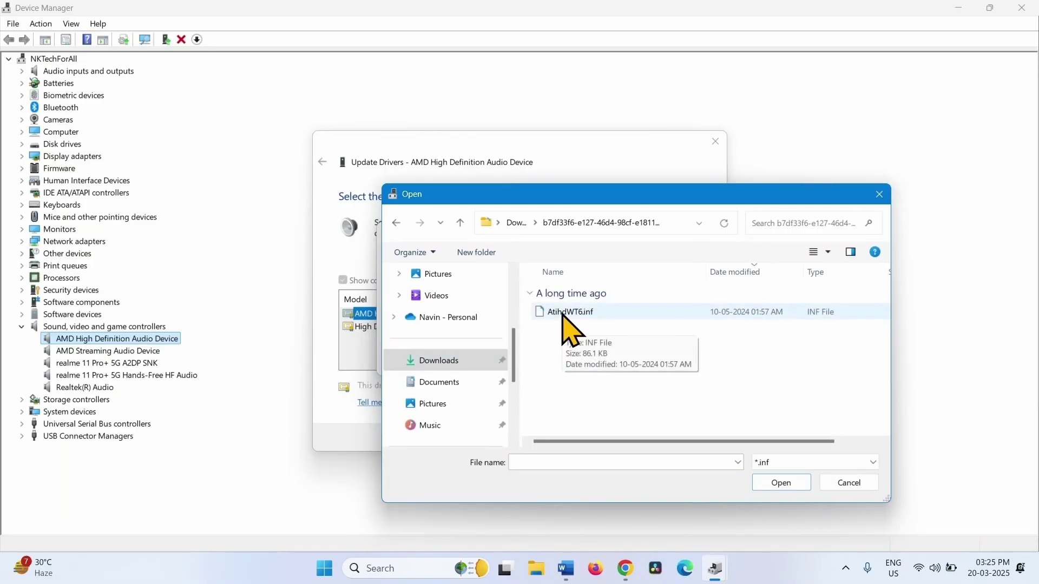
pyautogui.click(562, 315)
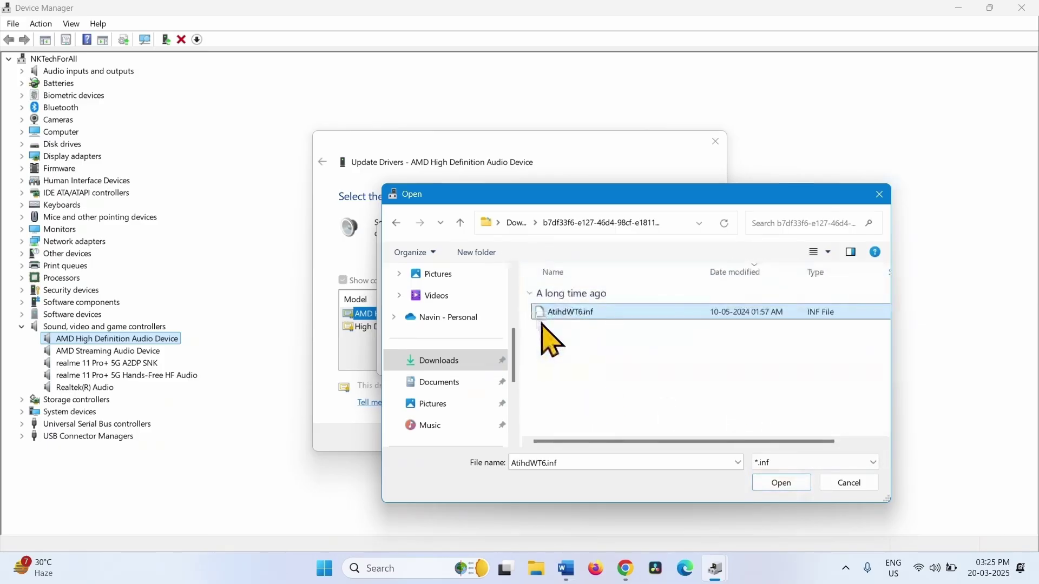
pyautogui.click(781, 484)
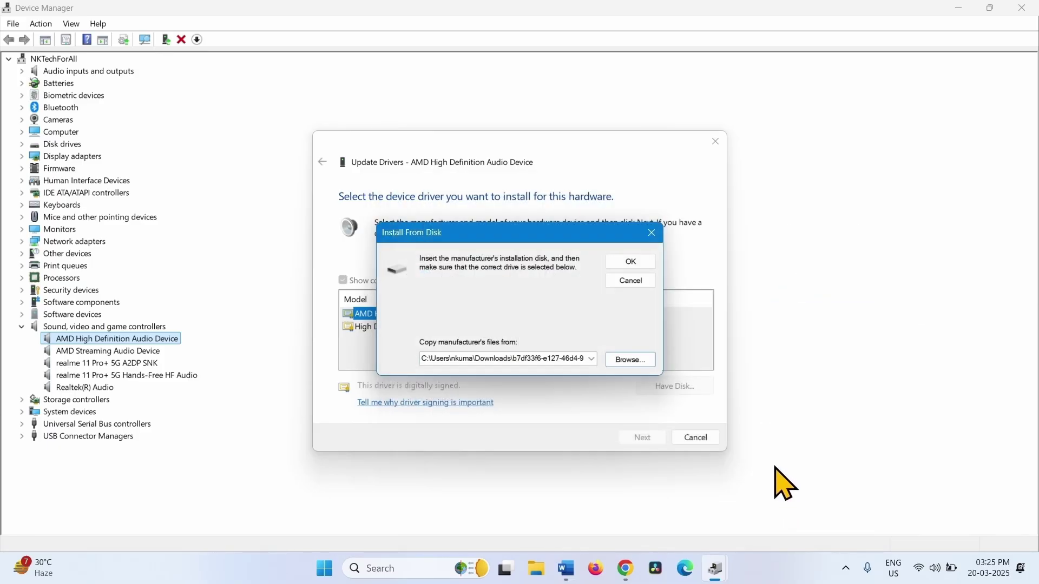
pyautogui.click(629, 263)
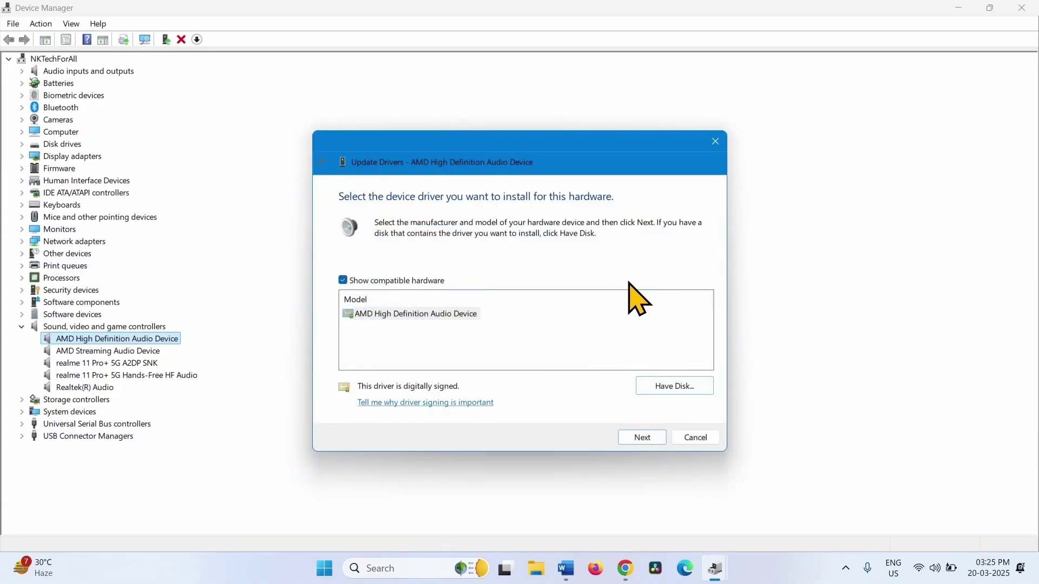
# Step: Install the AMD High Definition Audio Device driver, dismiss the success notice, and exit Device Manager
pyautogui.click(640, 441)
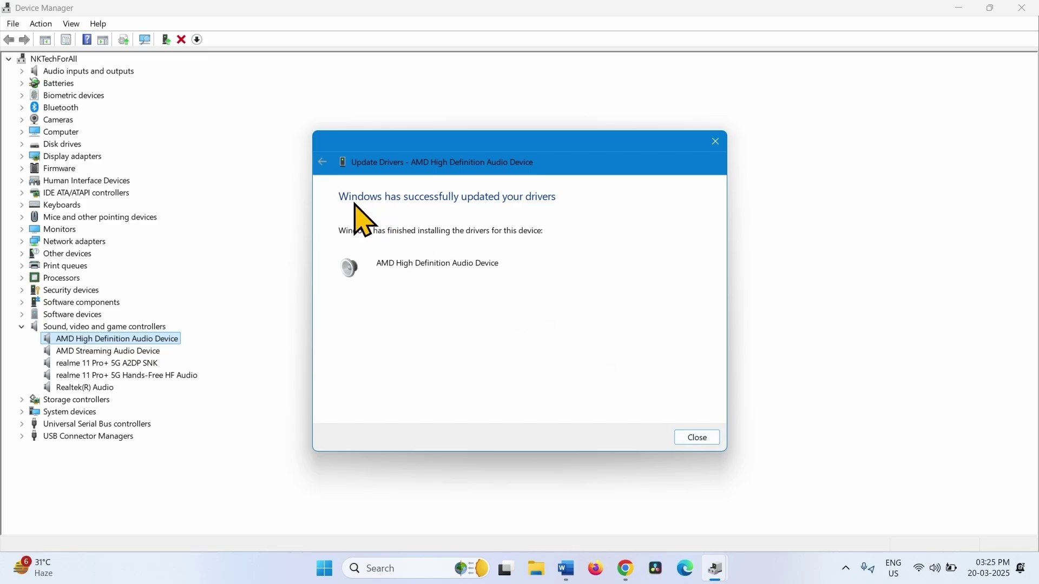
pyautogui.click(696, 439)
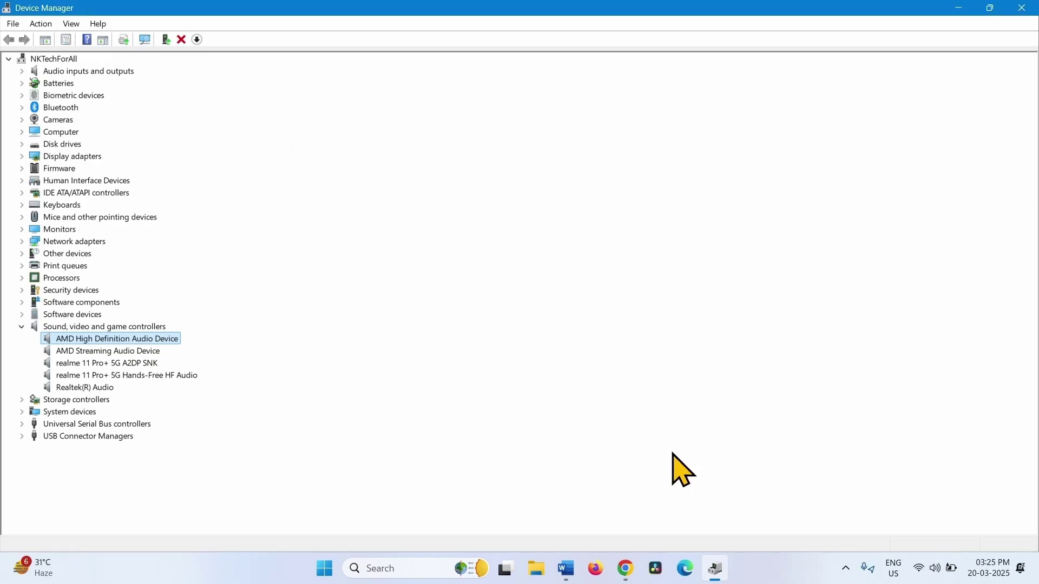
pyautogui.click(1023, 7)
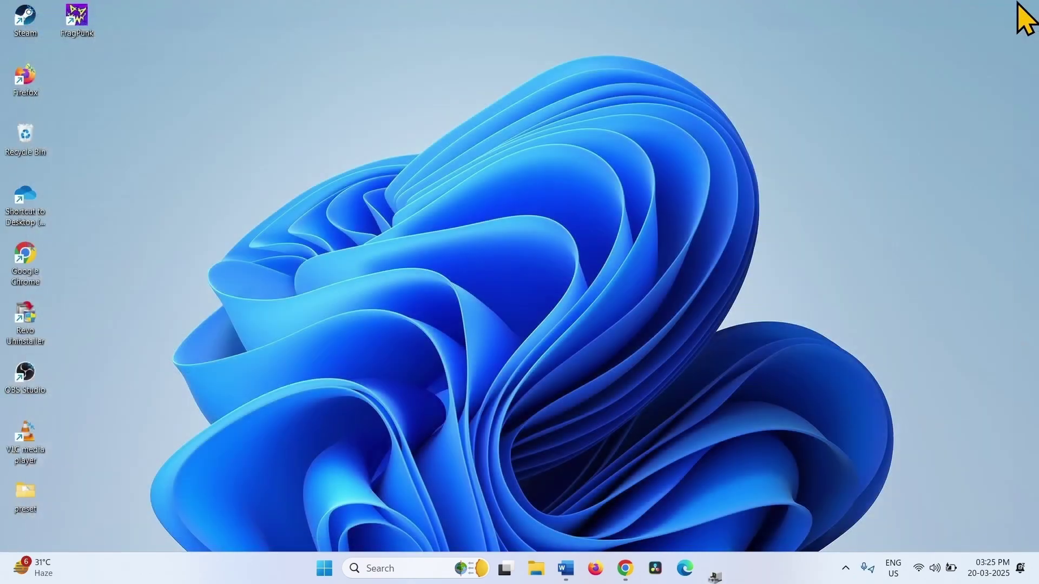